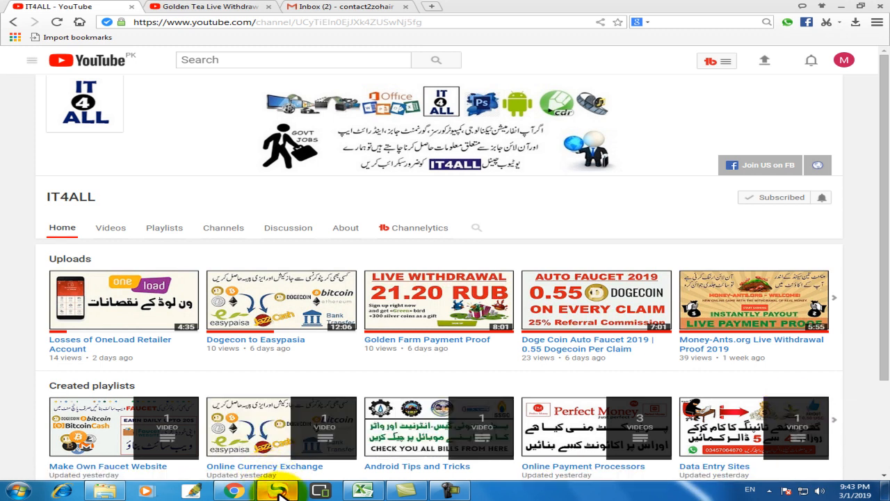
# Bring up the 'Golden Tea Live Withdrawal Payment Proof' video from the Online Earning Sites playlist
pyautogui.click(235, 491)
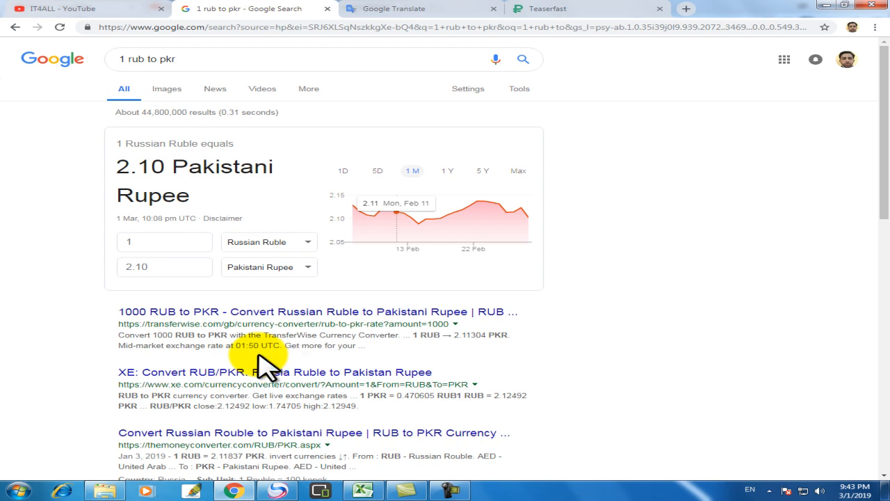
pyautogui.click(277, 491)
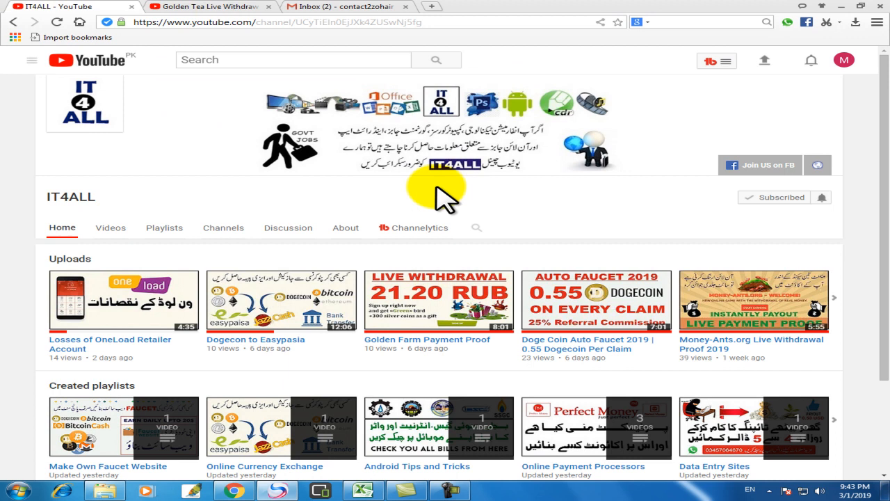
pyautogui.click(223, 7)
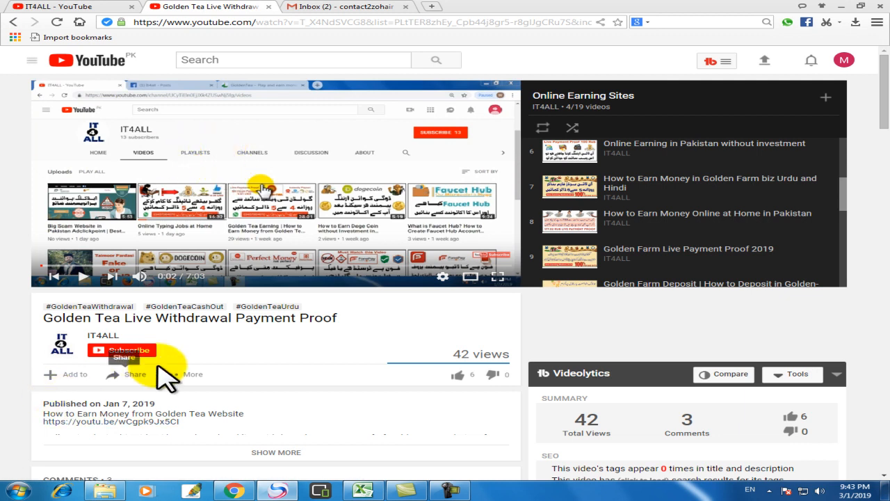
# Subscribe to the IT4ALL channel and enable all notifications for it
pyautogui.click(119, 350)
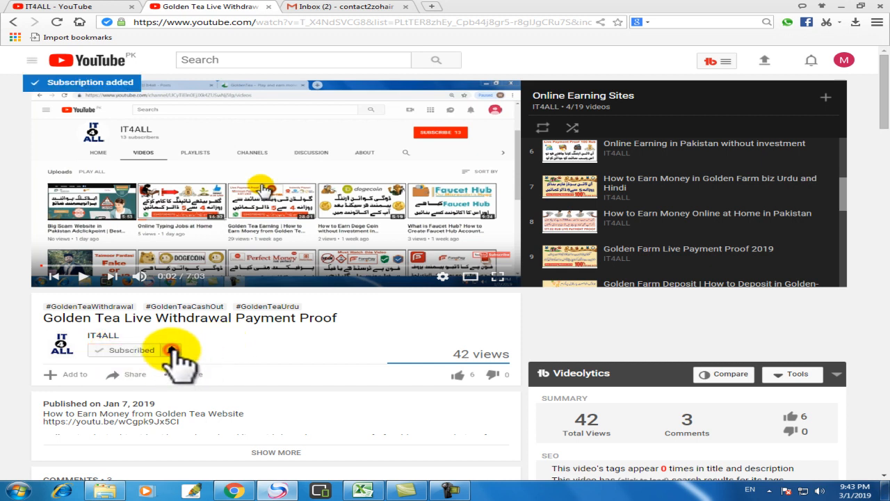
pyautogui.click(174, 350)
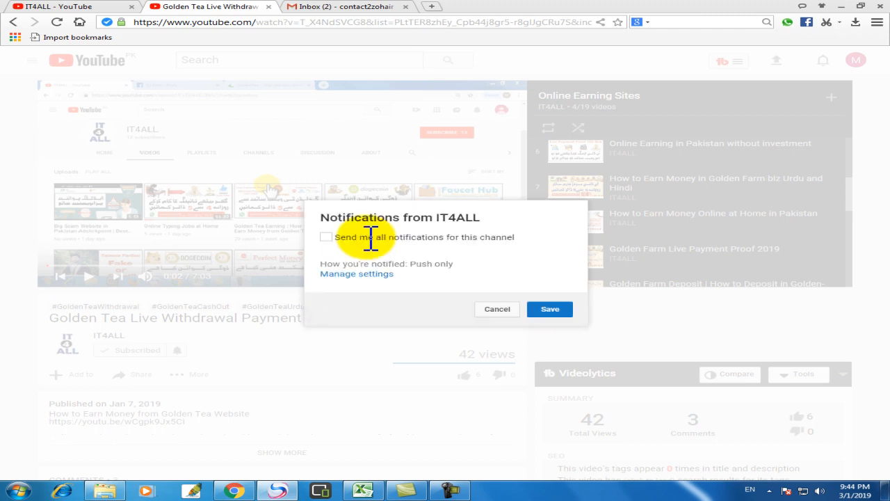
pyautogui.click(352, 237)
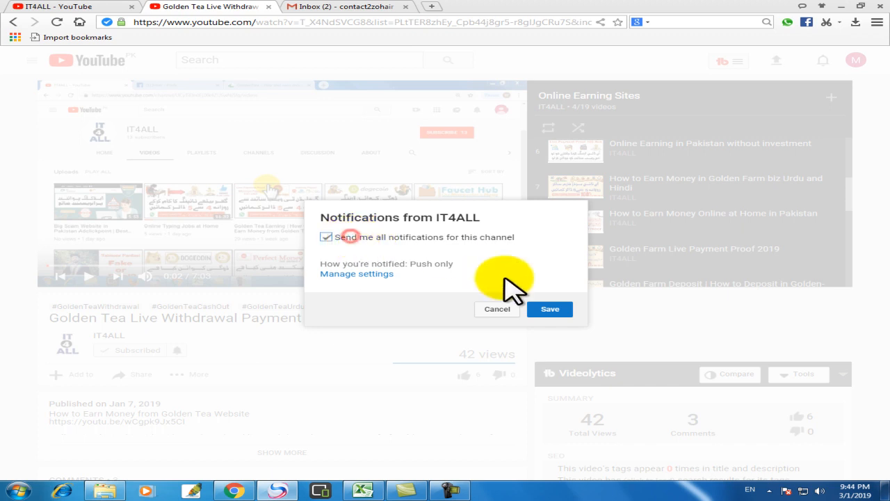
pyautogui.click(550, 310)
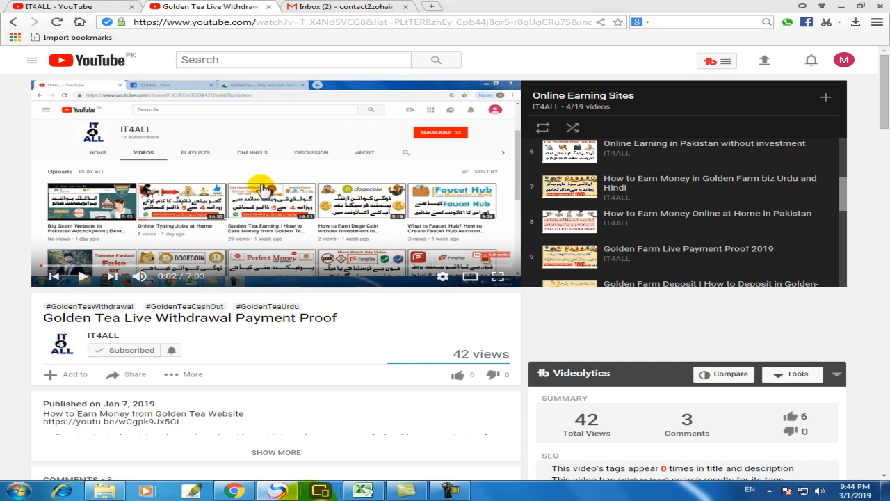
# On the Teaserfast site, choose Start earning to reach the teaserfast.ru/registration sign-up form
pyautogui.click(234, 489)
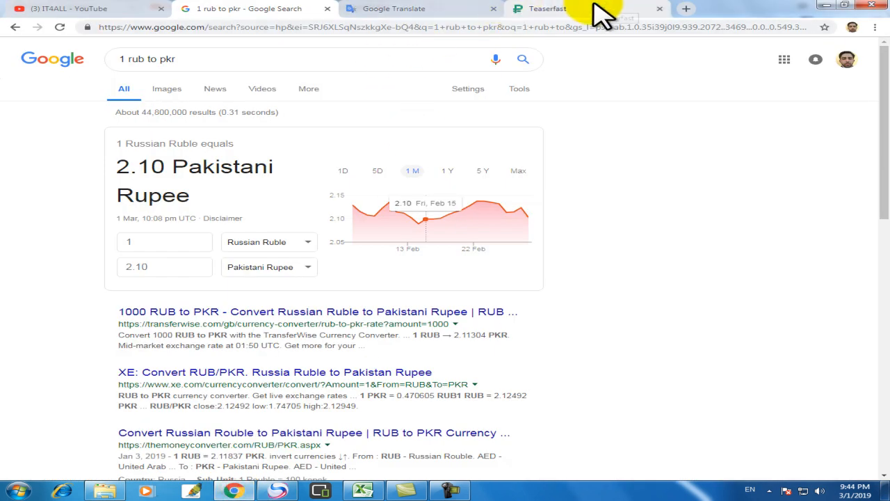
pyautogui.click(592, 8)
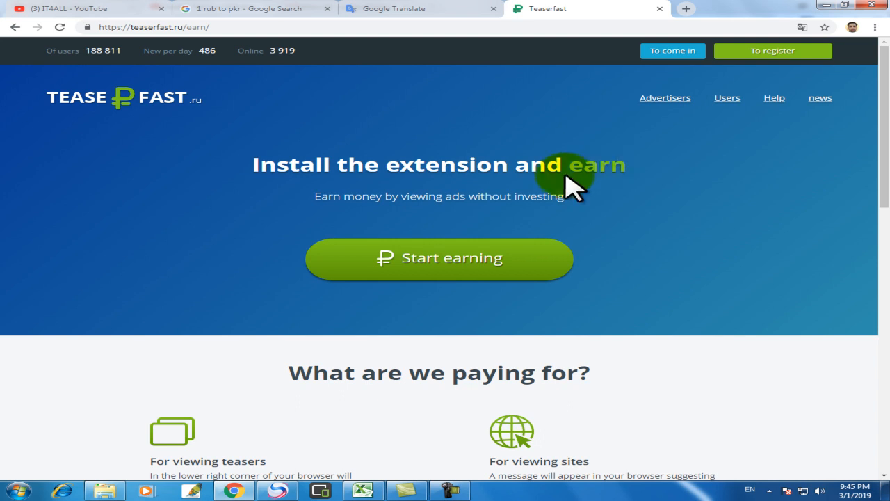
pyautogui.click(453, 264)
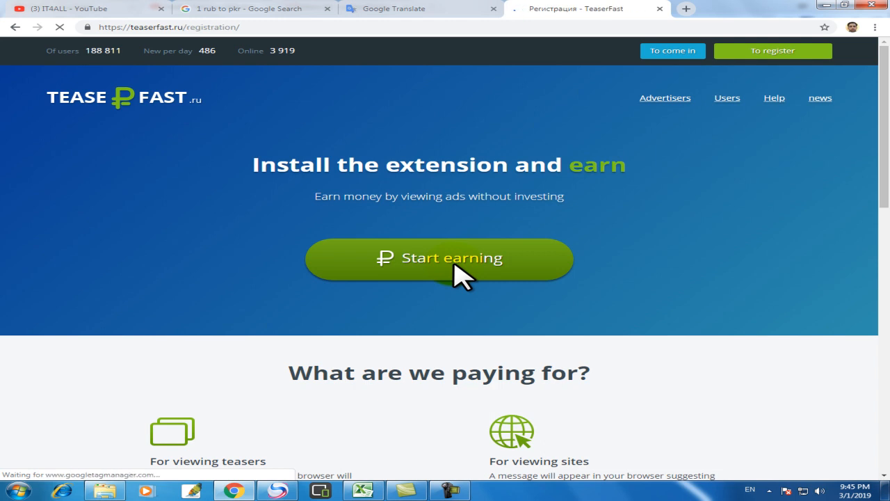
pyautogui.click(455, 264)
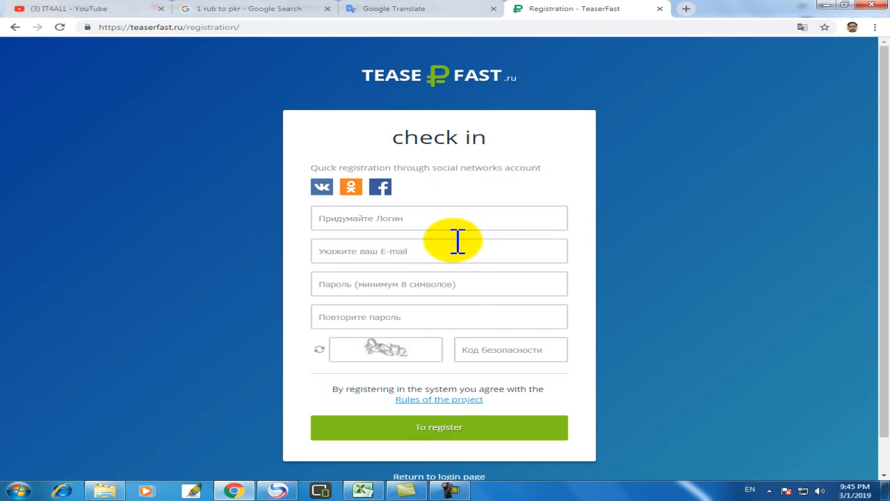
# Register with a login name, e-mail address, password entered twice and the security code shown
pyautogui.click(427, 218)
pyautogui.write('contact')
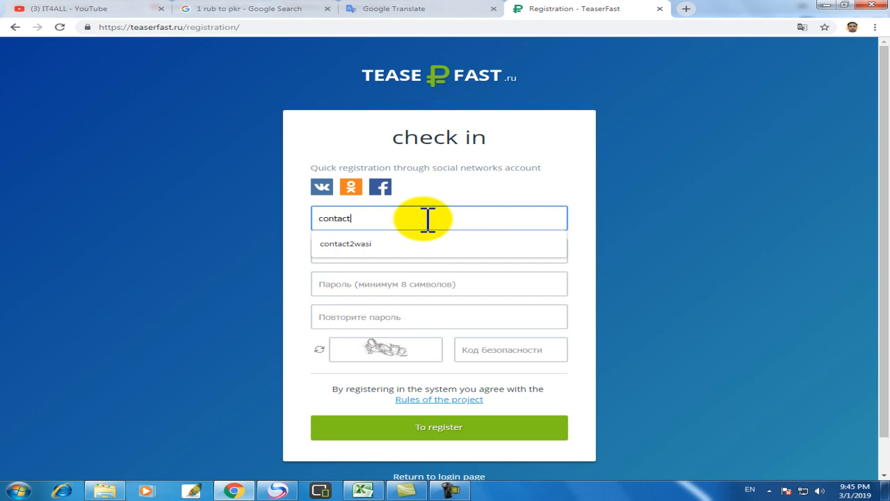
pyautogui.write('2zohir')
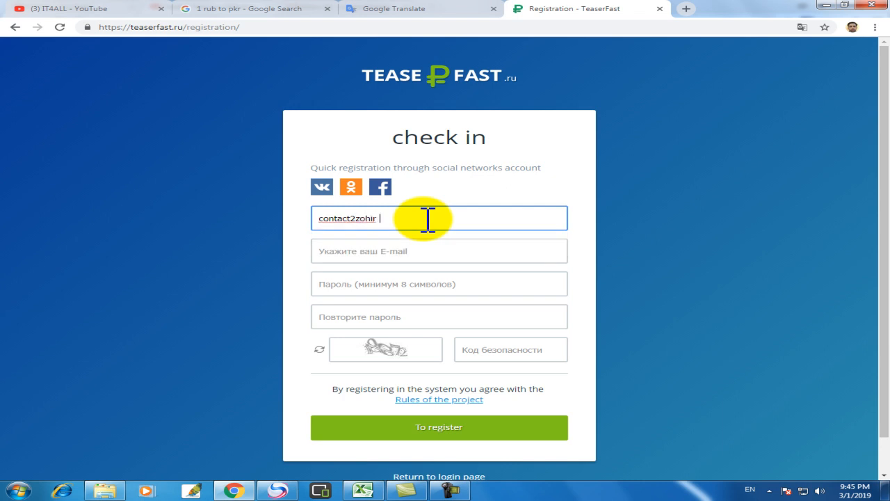
pyautogui.click(387, 251)
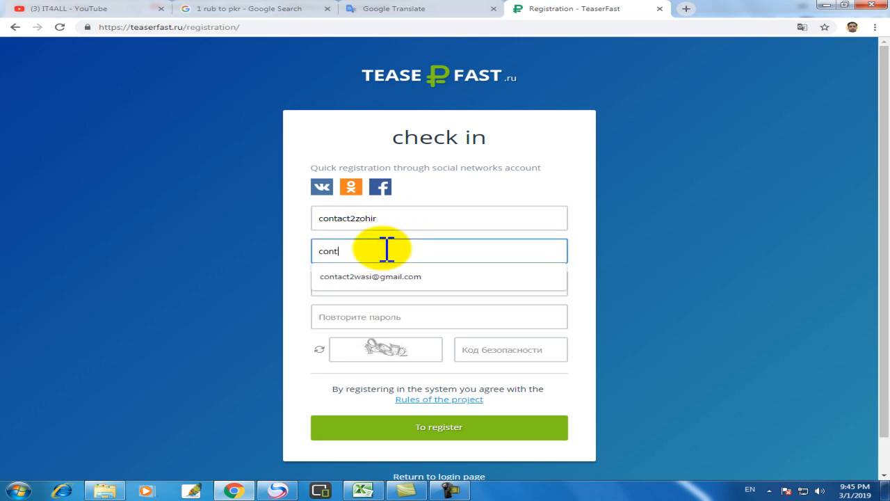
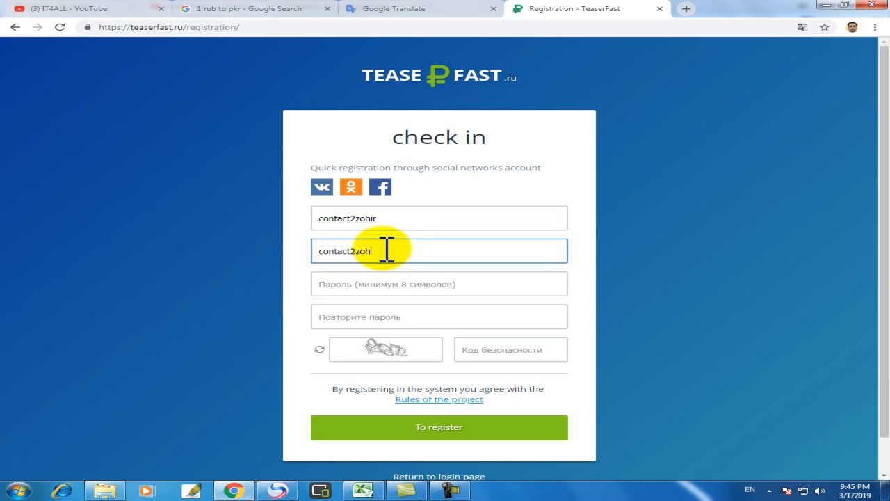
pyautogui.click(378, 290)
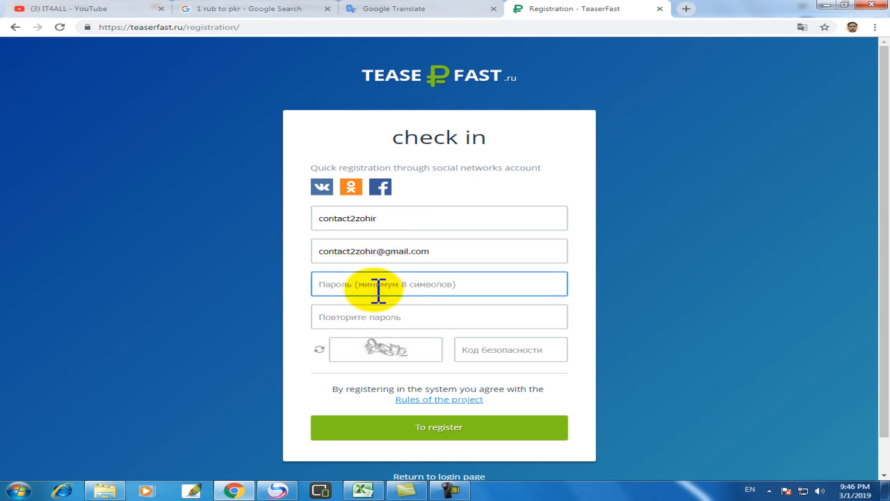
pyautogui.write('********')
pyautogui.press('Tab')
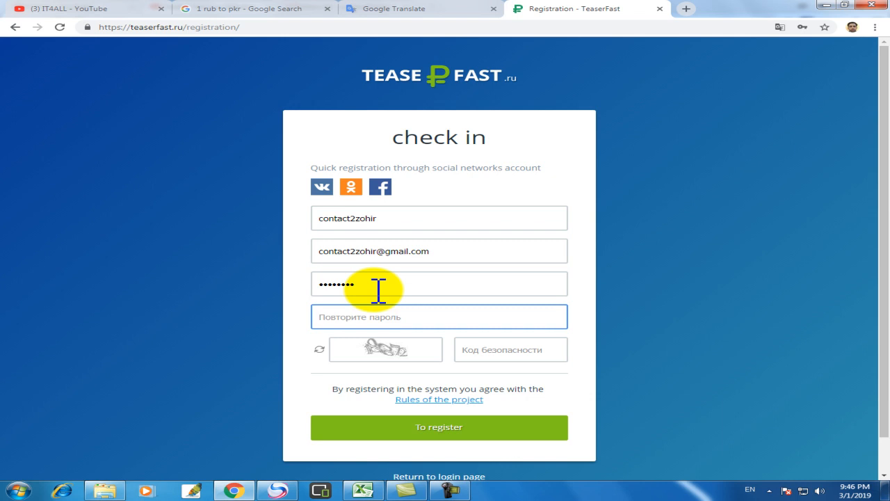
pyautogui.write('********')
pyautogui.click(513, 350)
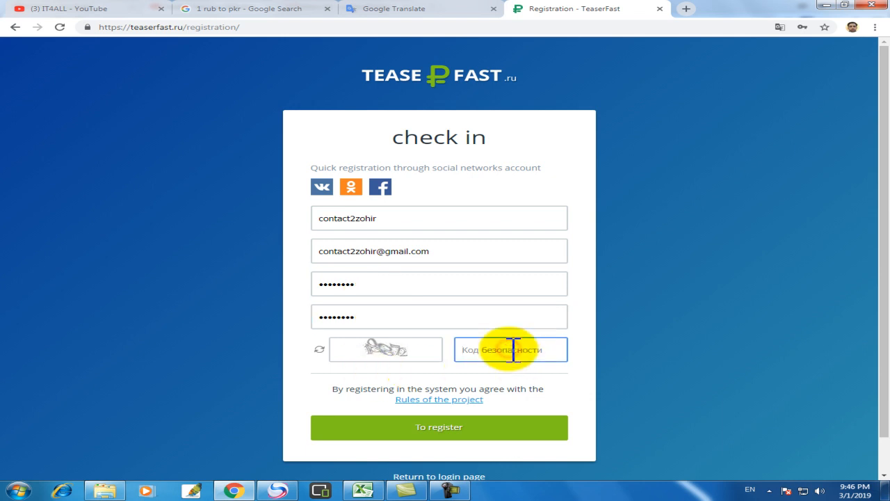
pyautogui.write('18872')
pyautogui.click(476, 426)
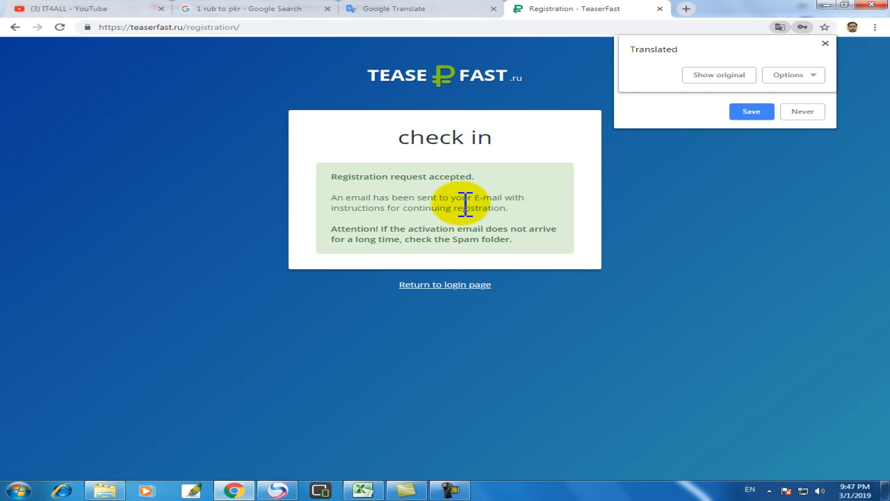
# Open the Gmail inbox showing the new TeaserFast.ru registration email
pyautogui.click(278, 490)
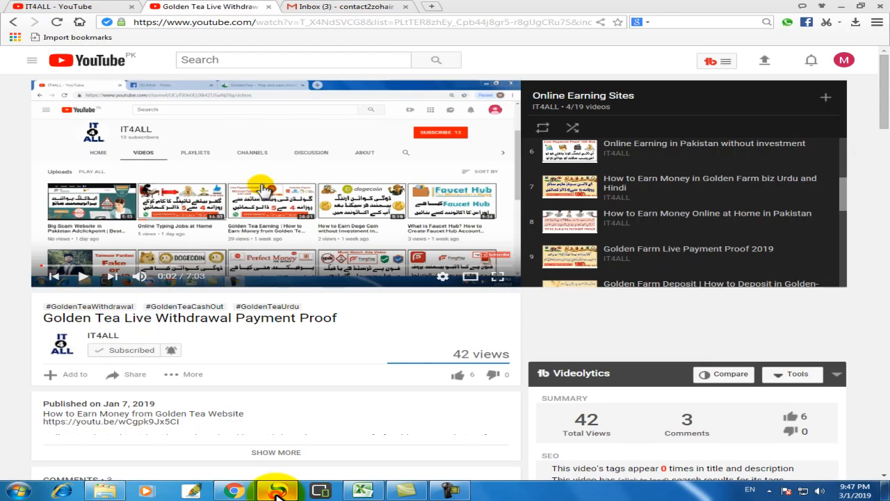
pyautogui.click(344, 7)
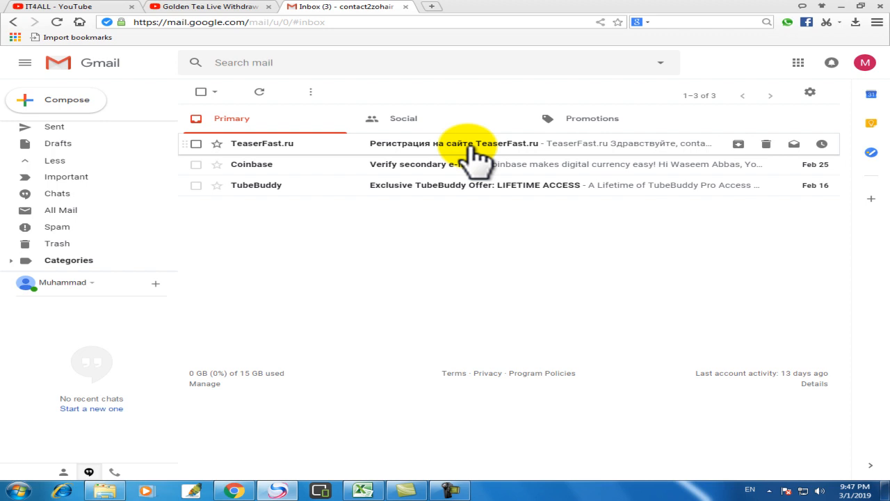
# Open the TeaserFast.ru email and select its verification link, then return to Chrome
pyautogui.click(423, 144)
pyautogui.scroll(-3, 369, 299)
pyautogui.moveTo(553, 304); pyautogui.dragTo(328, 298)
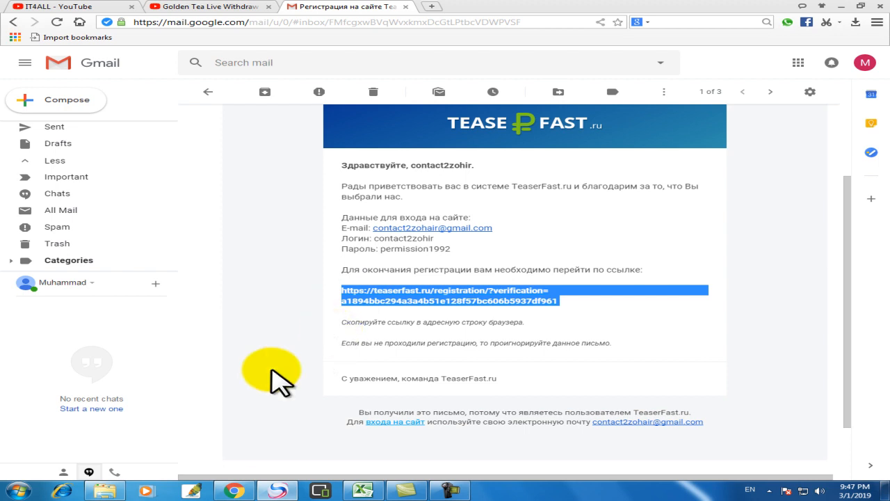
pyautogui.click(234, 490)
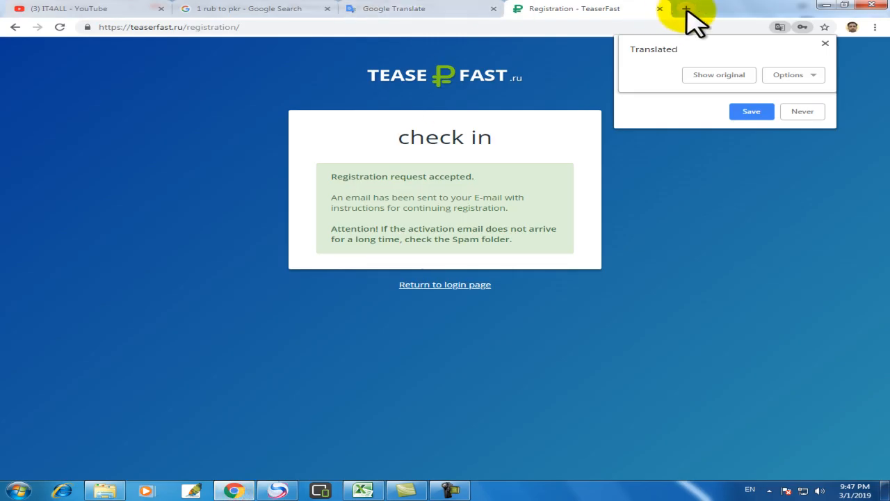
# Load the copied verification link in a new tab and dismiss the translation notice
pyautogui.click(687, 9)
pyautogui.write('https://teaserfast.ru/registration/?verification=a1894bbc294a3a4b51e128f57bc606b5937df961')
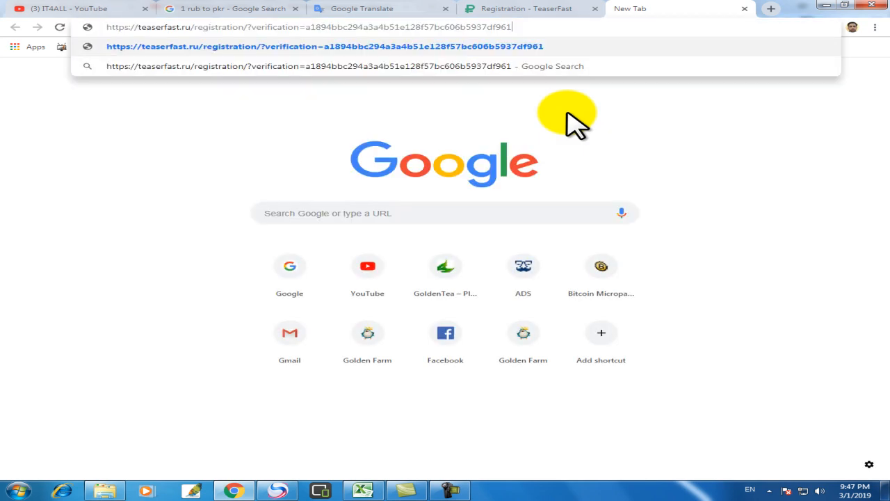
pyautogui.press('Return')
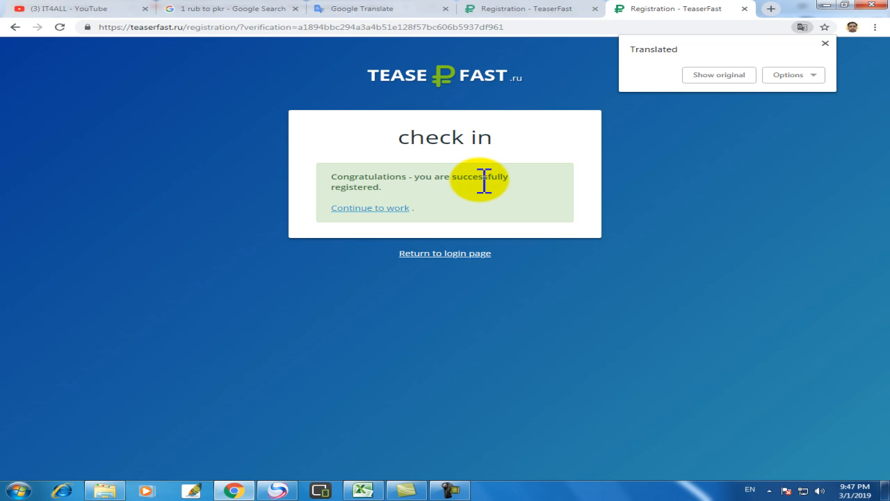
pyautogui.click(826, 43)
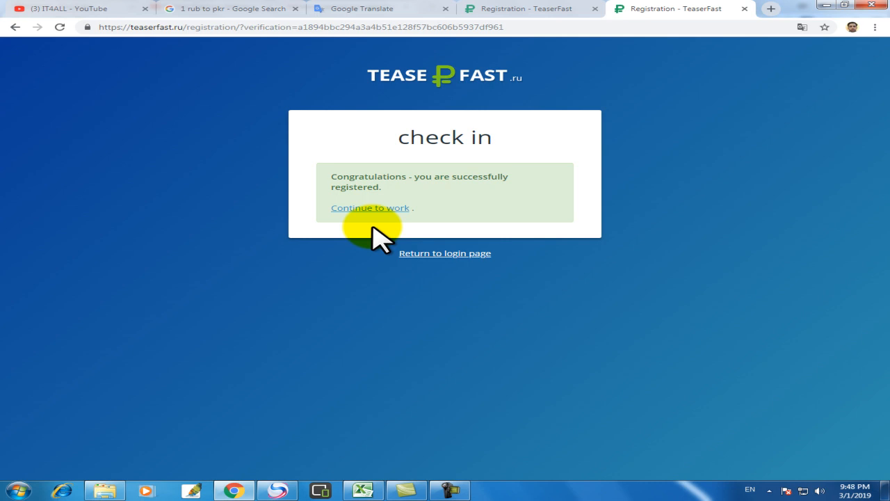
# Continue to the account dashboard and check both header balances at ₽ 0.00
pyautogui.click(365, 210)
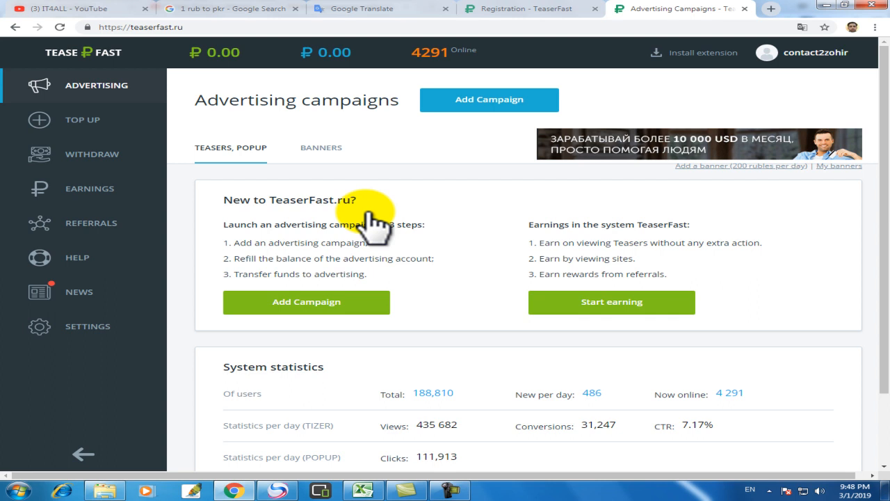
pyautogui.moveTo(324, 52)
pyautogui.moveTo(202, 55)
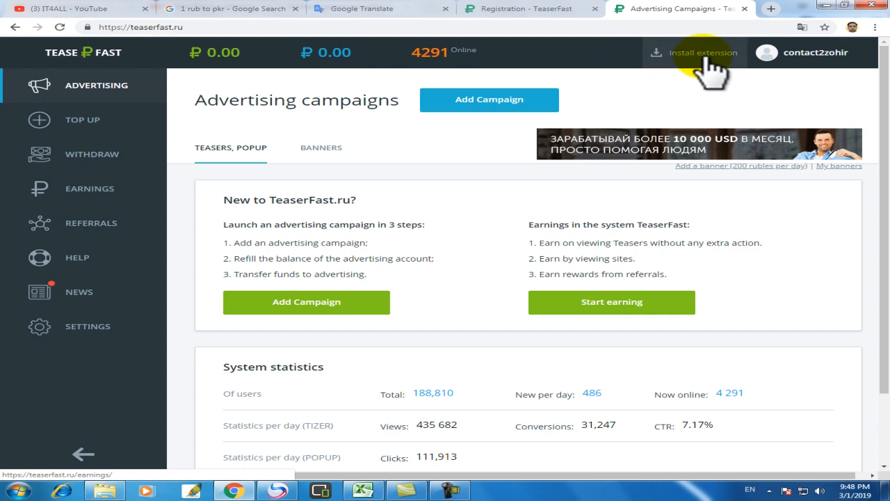
# From the header's Install extension link, follow the Chrome Install link to the TeaserFast store listing
pyautogui.click(706, 56)
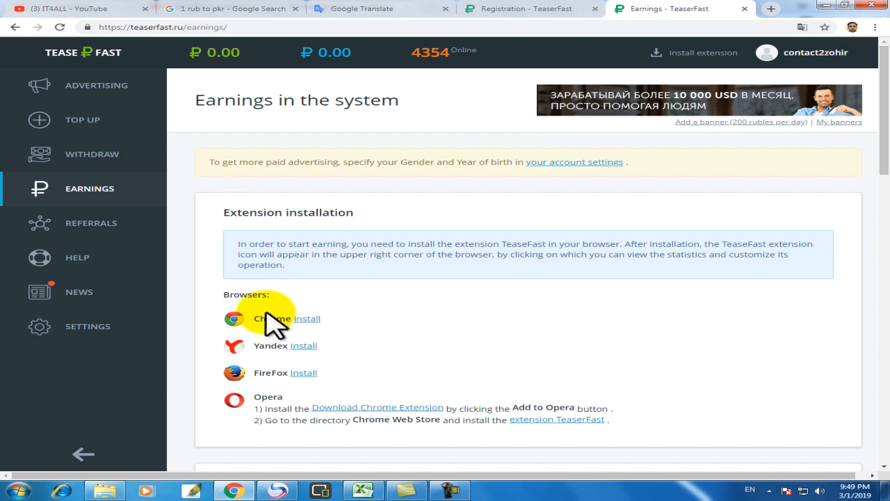
pyautogui.click(310, 320)
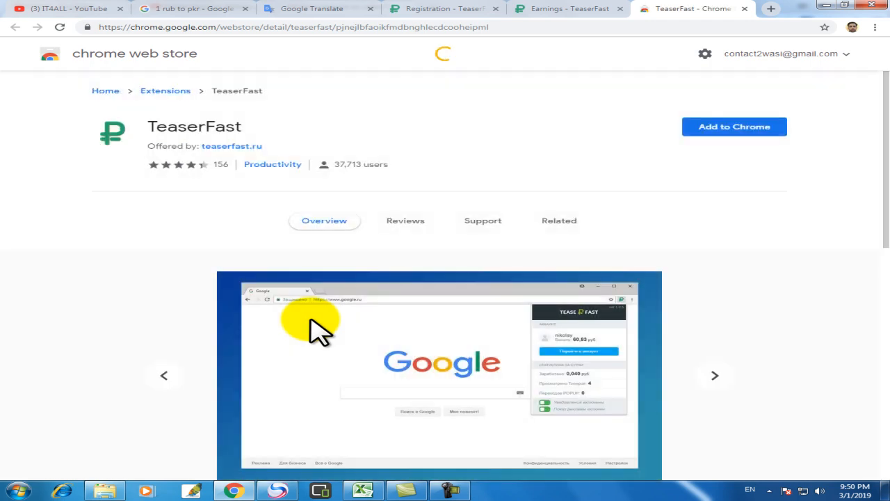
# Add the TeaserFast extension to Chrome and close the 'added to Chrome' notice
pyautogui.click(722, 139)
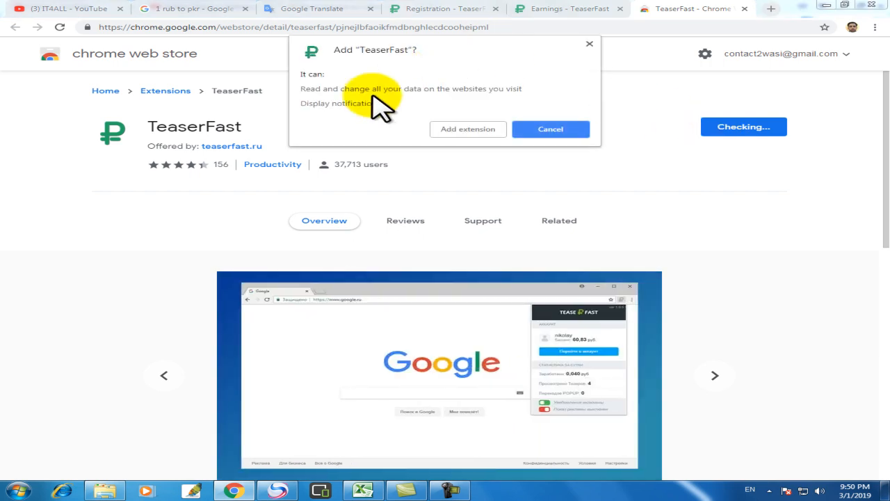
pyautogui.click(471, 133)
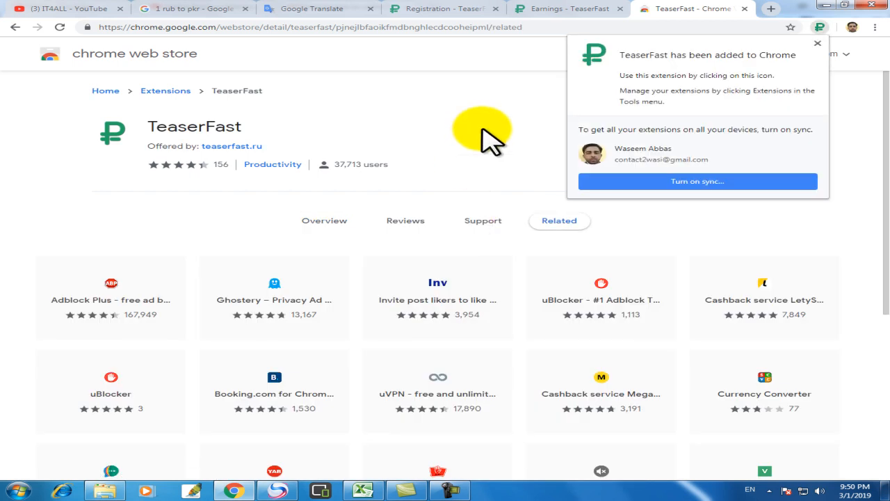
pyautogui.click(817, 44)
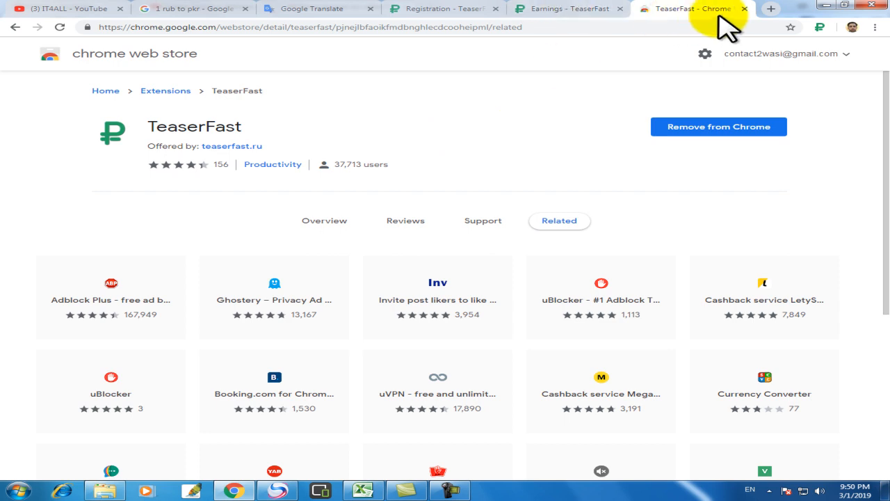
# Close the Chrome Web Store tab and check the TeaserFast popup's 0.00-ruble balance, then dismiss it
pyautogui.click(743, 9)
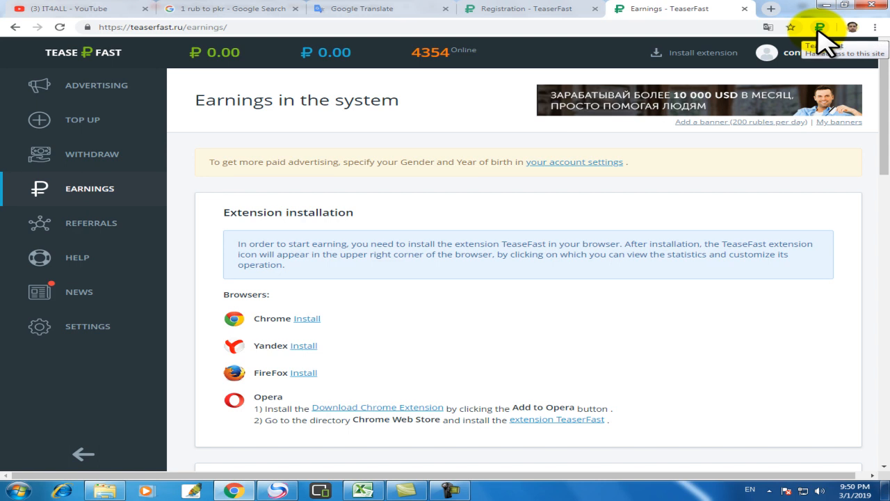
pyautogui.click(821, 28)
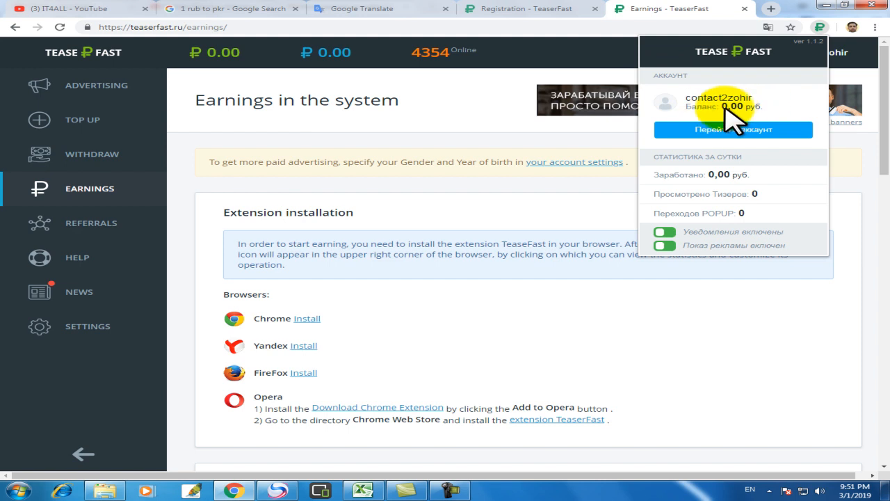
pyautogui.click(456, 98)
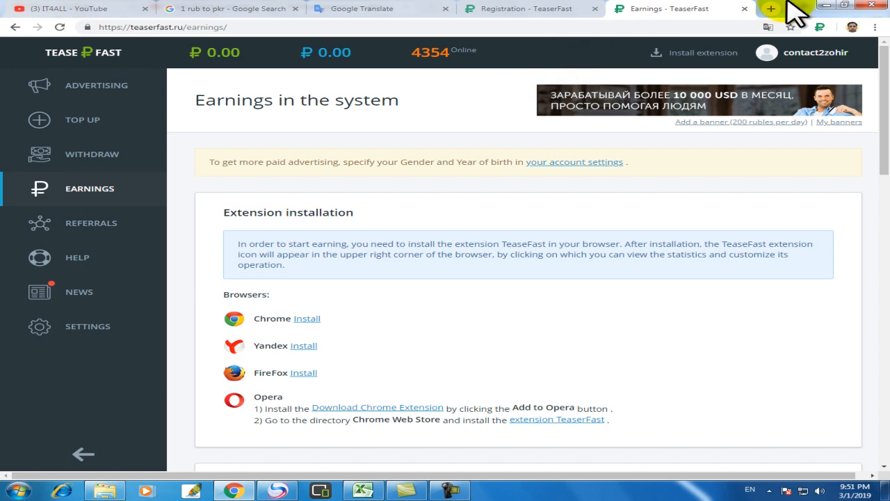
# Close the Earnings and TeaserFast registration tabs after glancing at the '1 rub to pkr' search results
pyautogui.click(744, 8)
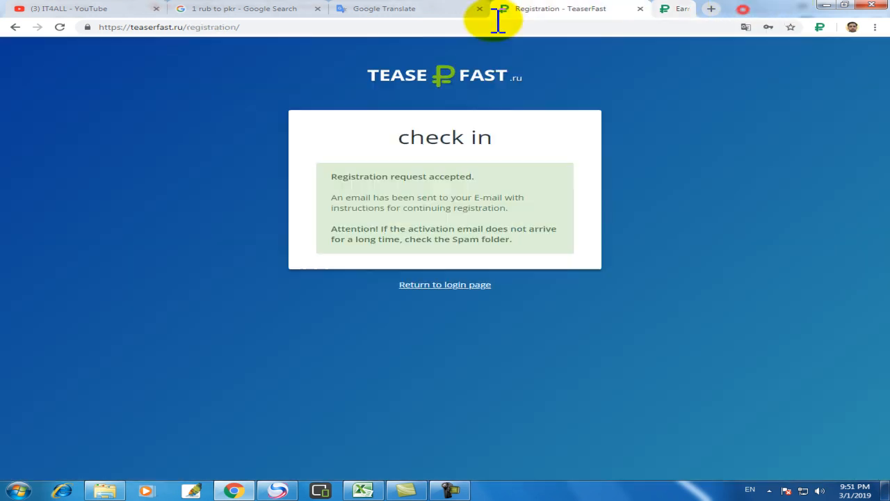
pyautogui.click(262, 10)
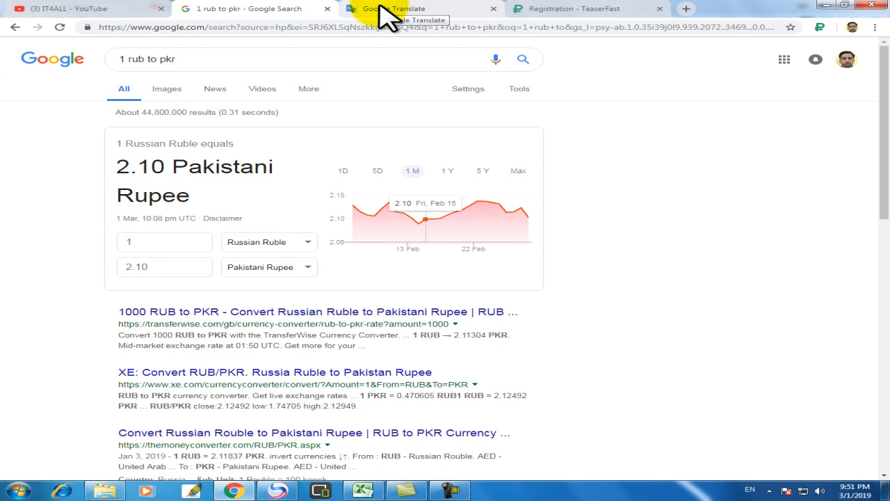
pyautogui.click(606, 7)
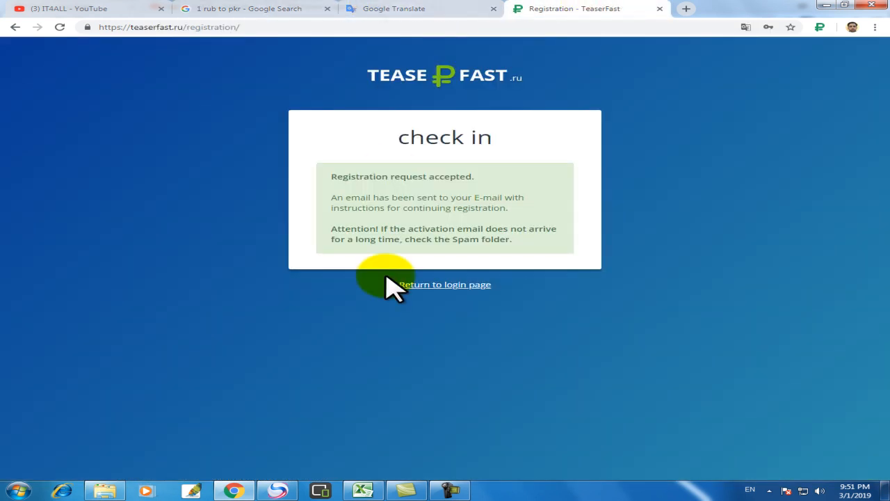
pyautogui.click(660, 9)
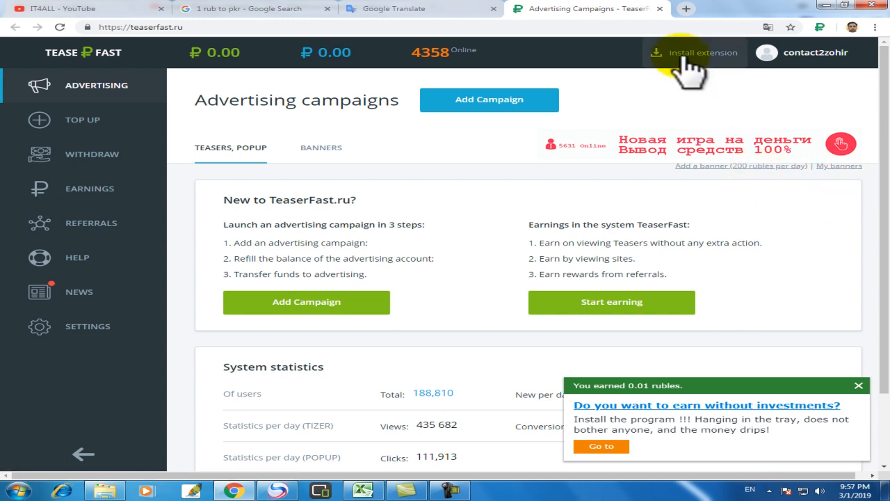
# Close the 'Advertising Campaigns - TeaserFast' tab so Google Translate shows
pyautogui.click(659, 8)
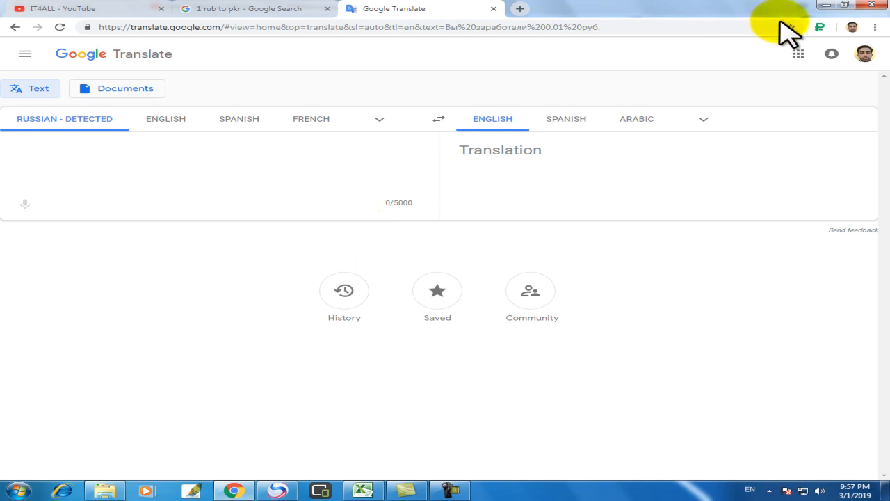
# Open the TeaserFast toolbar popup over Google Translate to view its earnings statistics
pyautogui.click(820, 27)
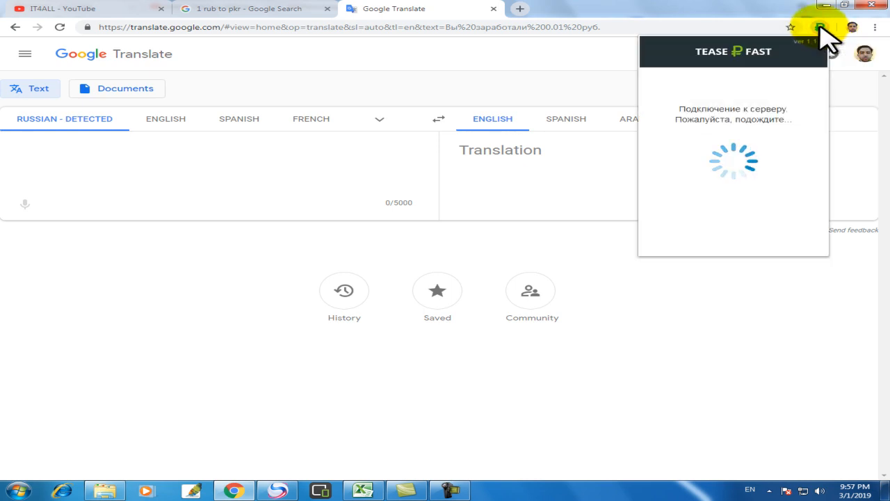